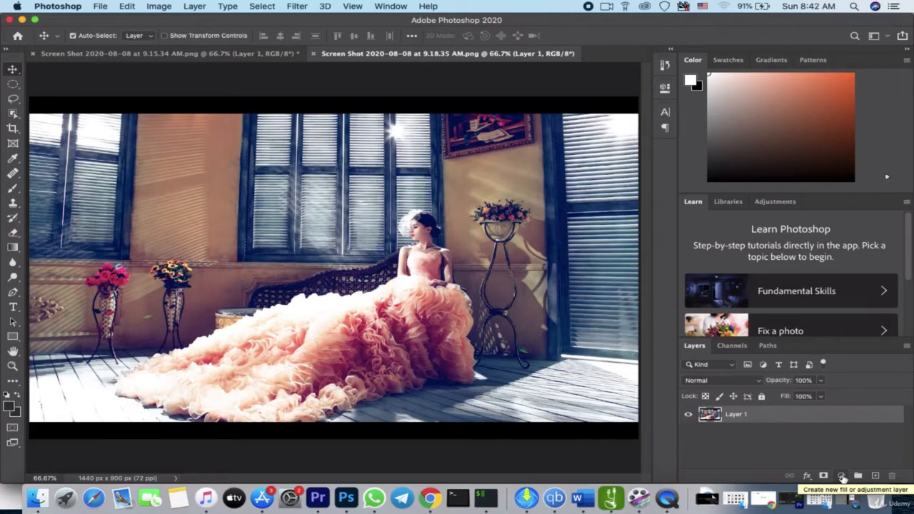
# - Add a Levels adjustment layer above Layer 1 and lower its white output level to 57 to darken the photo
pyautogui.click(842, 477)
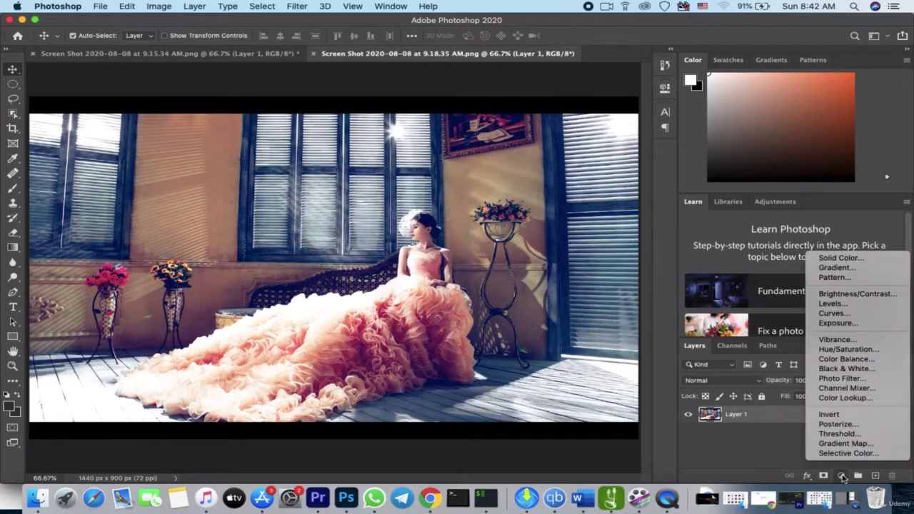
pyautogui.click(854, 305)
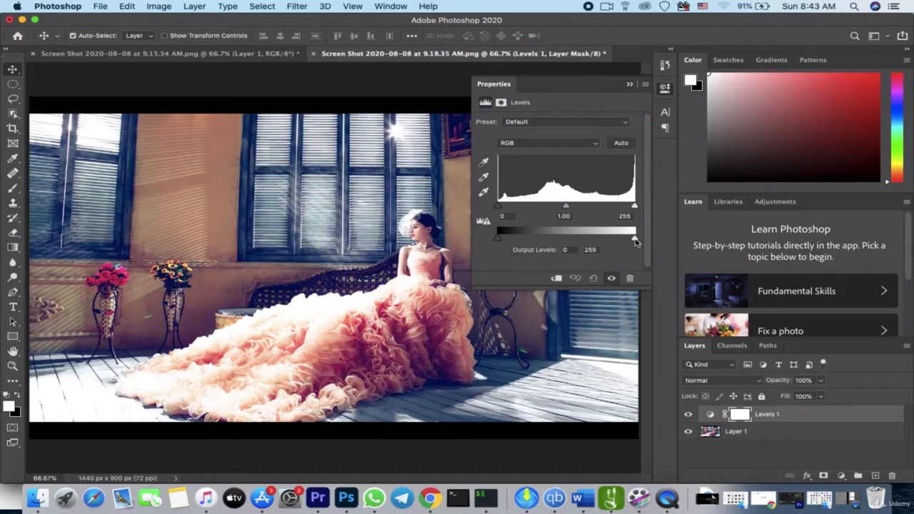
pyautogui.moveTo(635, 241); pyautogui.dragTo(528, 247)
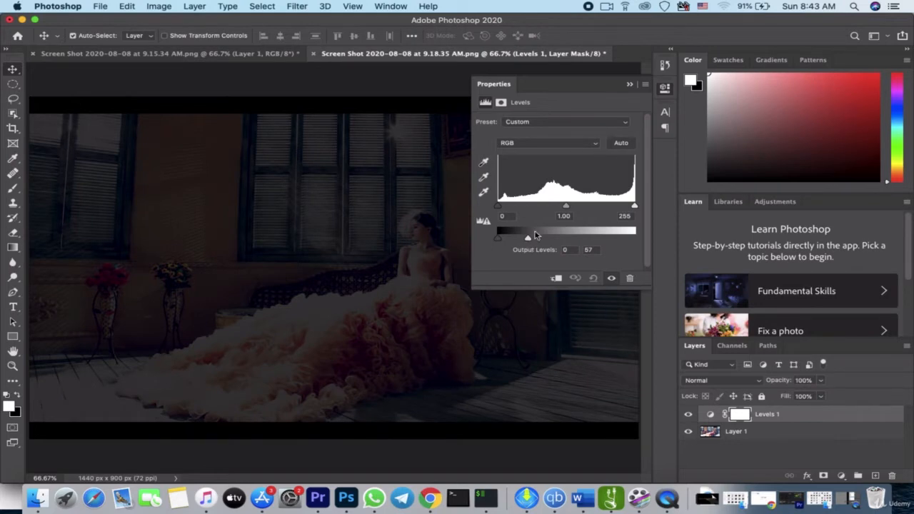
pyautogui.click(630, 85)
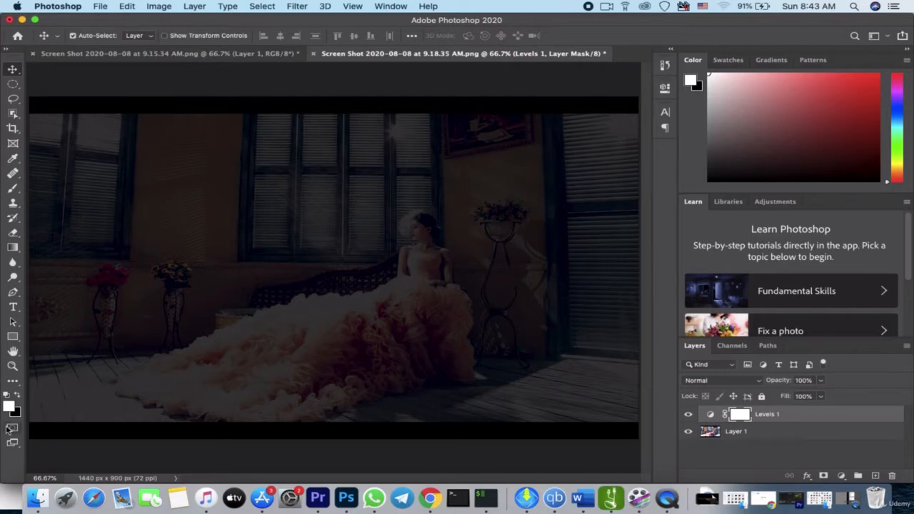
# - With a black Hard Round brush at 460 px, paint one dab over the image centre on the Levels 1 mask
pyautogui.click(17, 395)
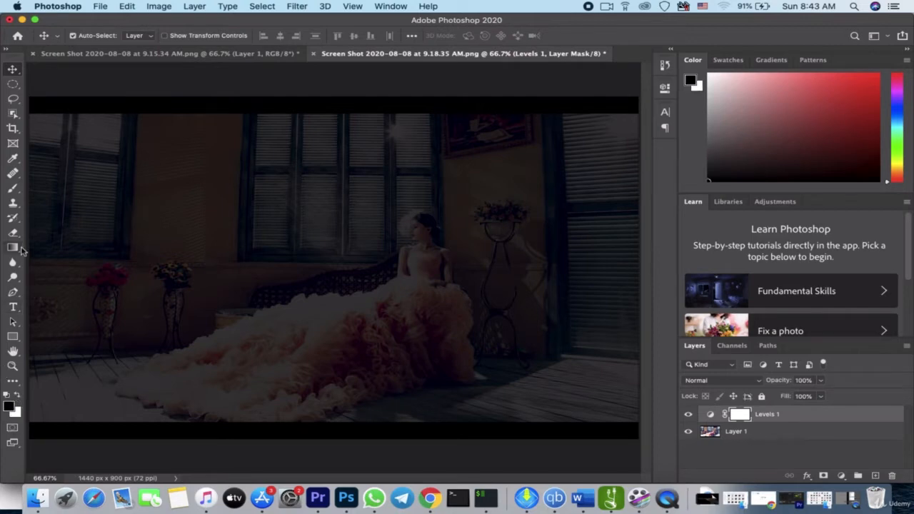
pyautogui.click(14, 189)
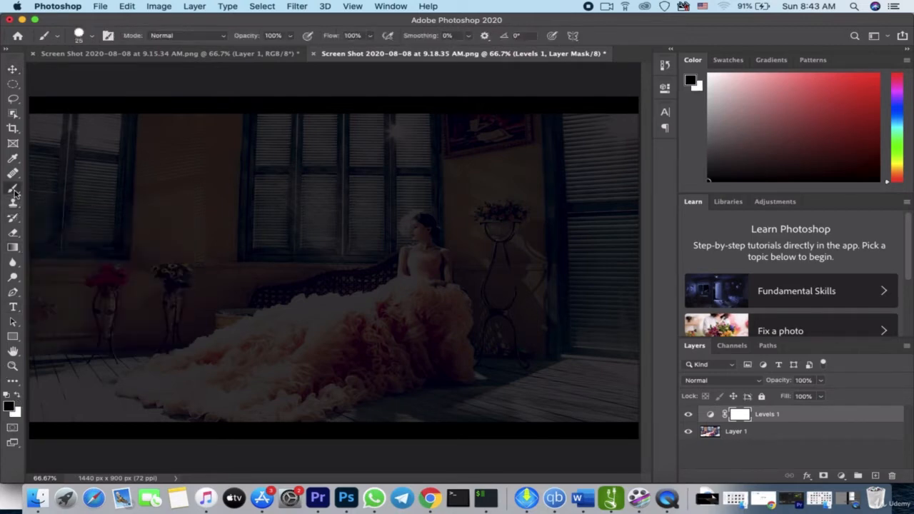
pyautogui.click(92, 36)
pyautogui.moveTo(81, 74)
pyautogui.mouseDown()
pyautogui.moveTo(151, 75)
pyautogui.moveTo(141, 76)
pyautogui.mouseUp()
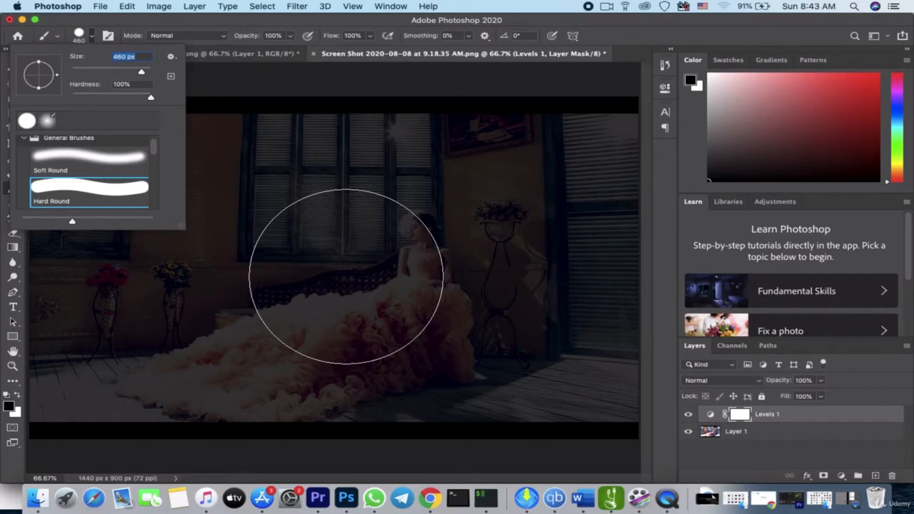
pyautogui.click(345, 277)
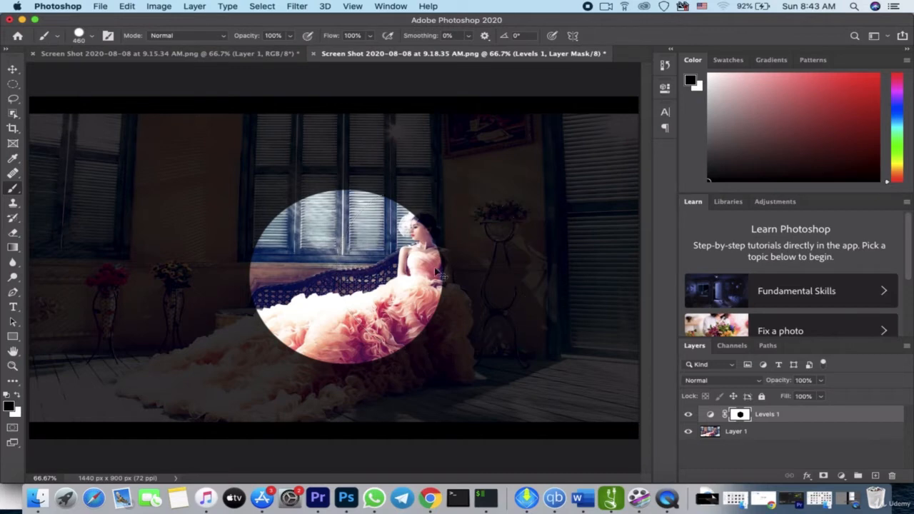
# - Transform the mask's circle into an ellipse about 246% wide and 136% high, rotated about -18°, covering the woman and her dress
pyautogui.press('super+t')
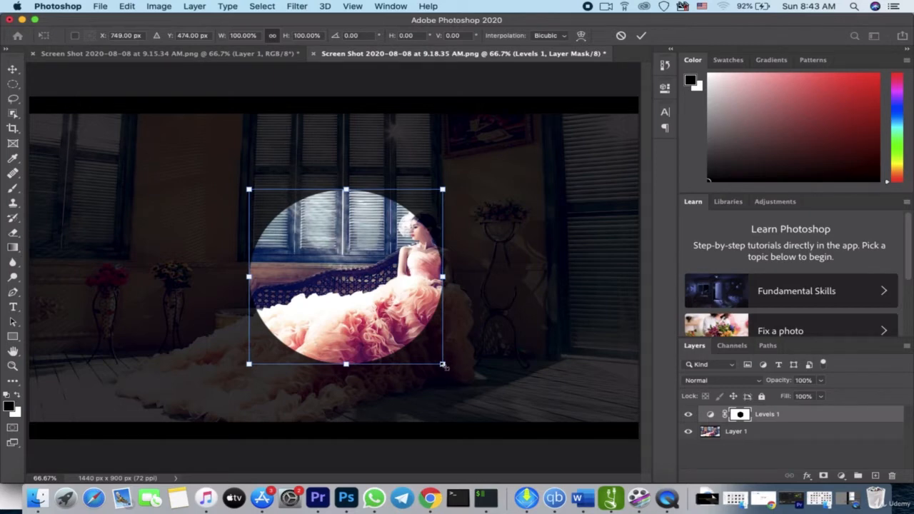
pyautogui.moveTo(443, 366); pyautogui.dragTo(608, 334)
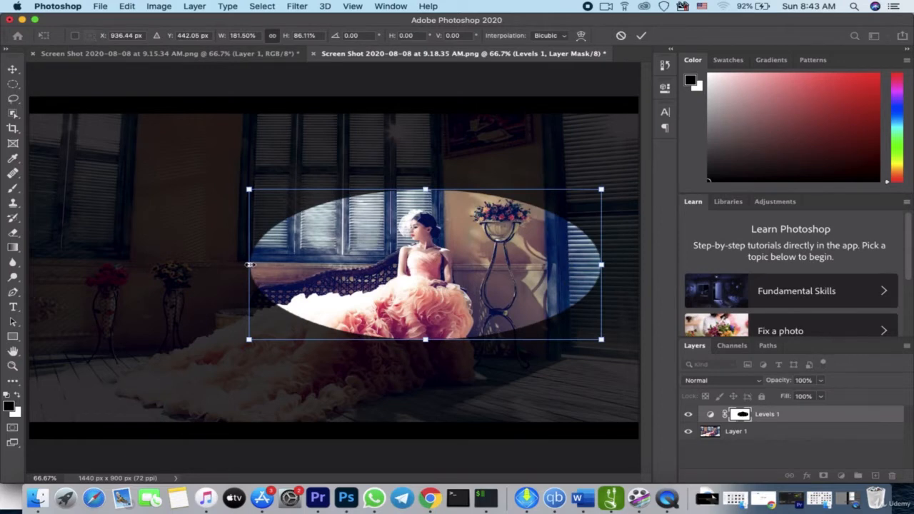
pyautogui.moveTo(249, 264); pyautogui.dragTo(146, 265)
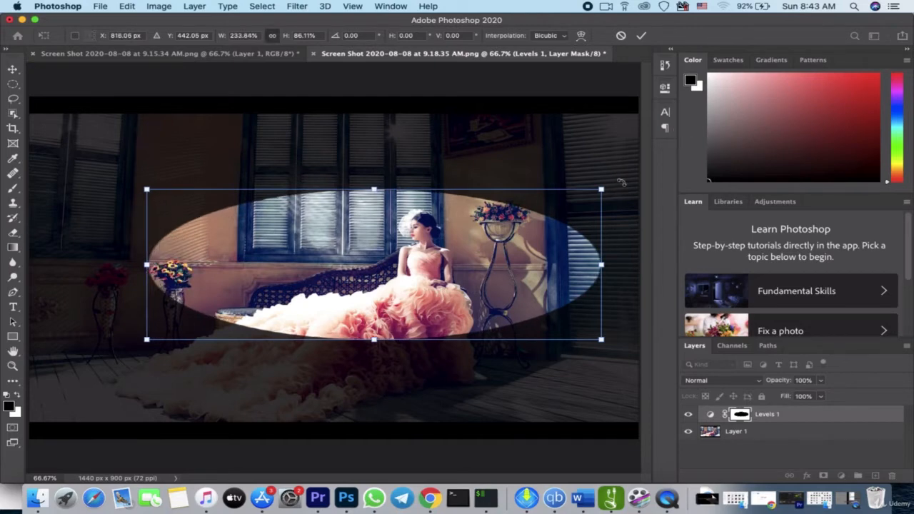
pyautogui.moveTo(620, 184); pyautogui.dragTo(585, 117)
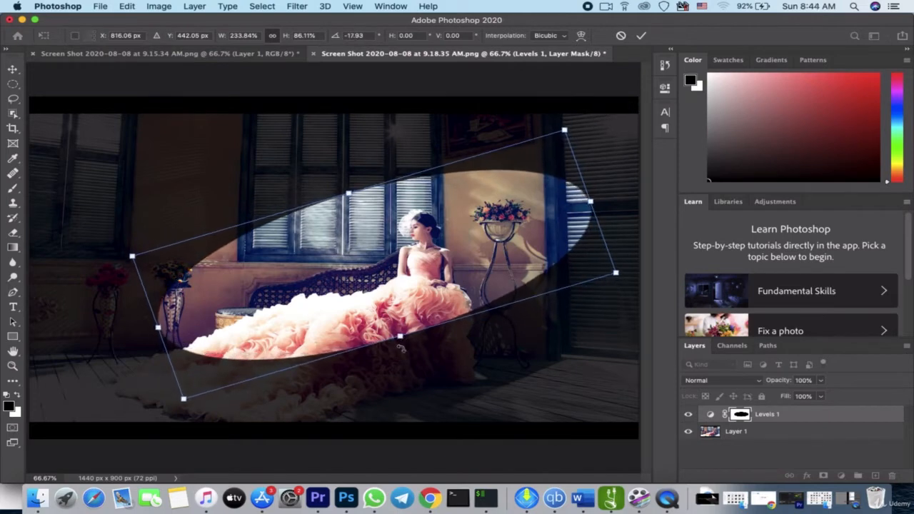
pyautogui.moveTo(406, 353); pyautogui.dragTo(410, 367)
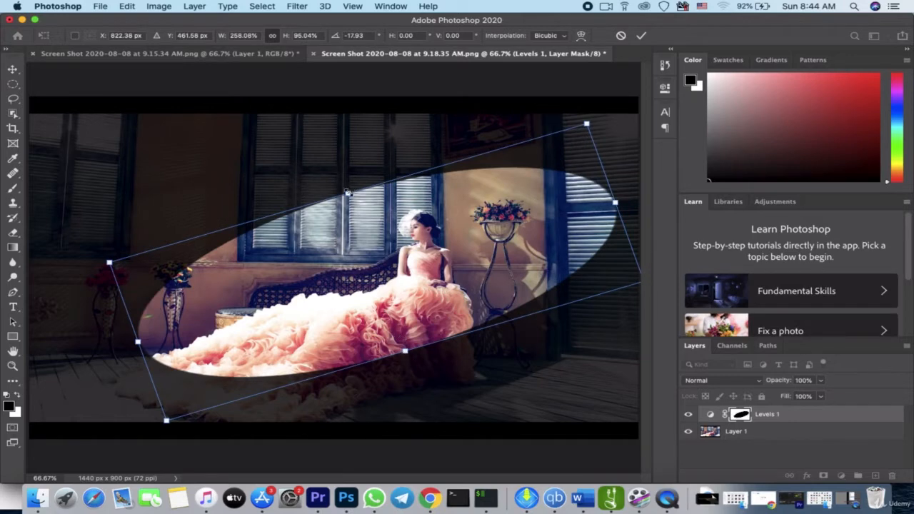
pyautogui.moveTo(347, 192); pyautogui.dragTo(337, 164)
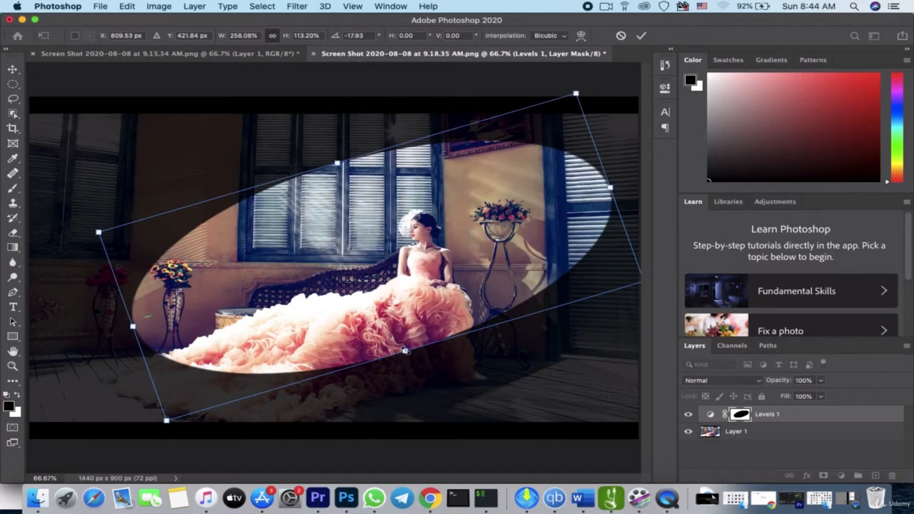
pyautogui.moveTo(405, 350); pyautogui.dragTo(418, 389)
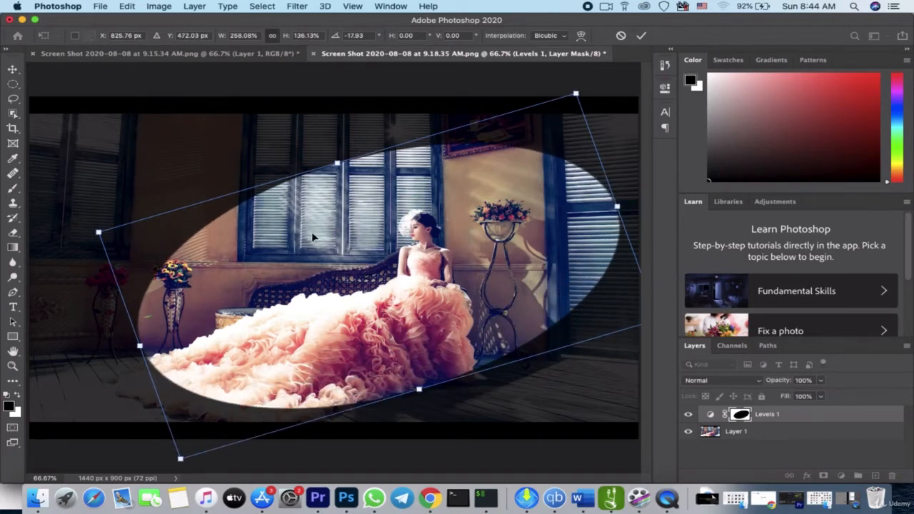
pyautogui.moveTo(312, 236); pyautogui.dragTo(298, 242)
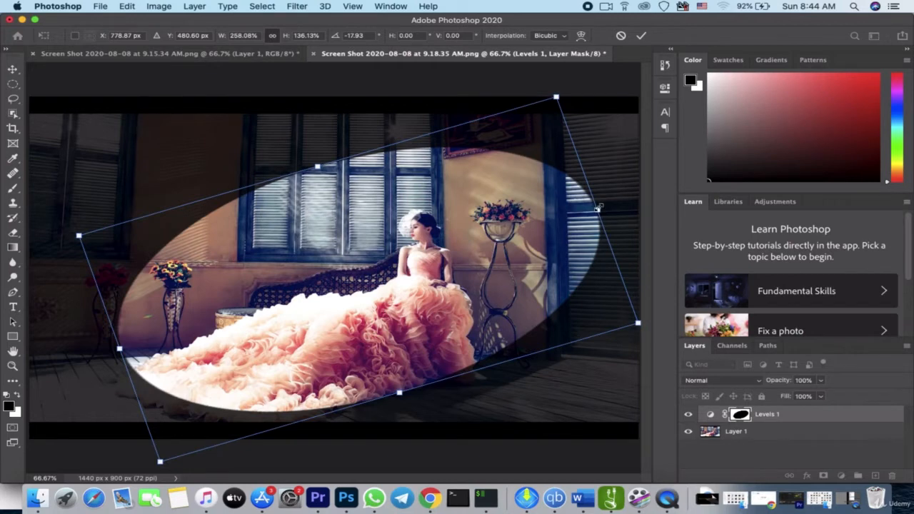
pyautogui.moveTo(598, 207); pyautogui.dragTo(576, 215)
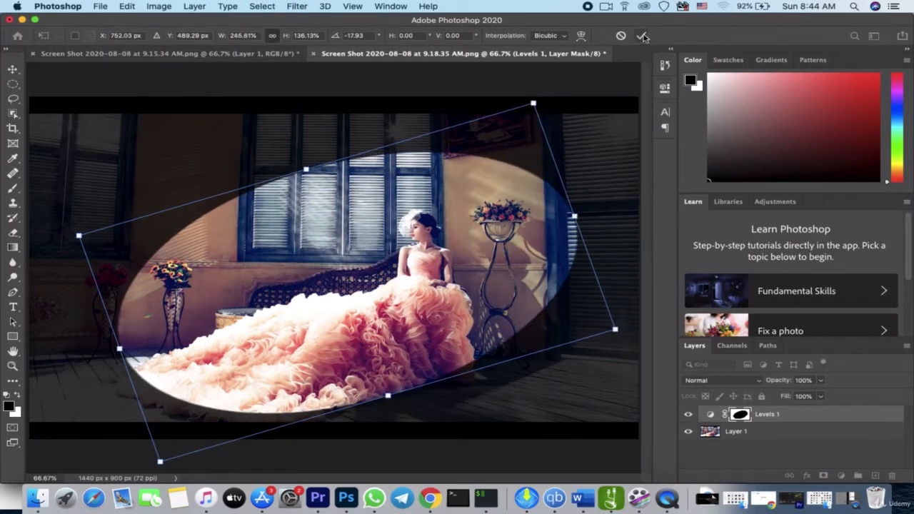
pyautogui.click(643, 37)
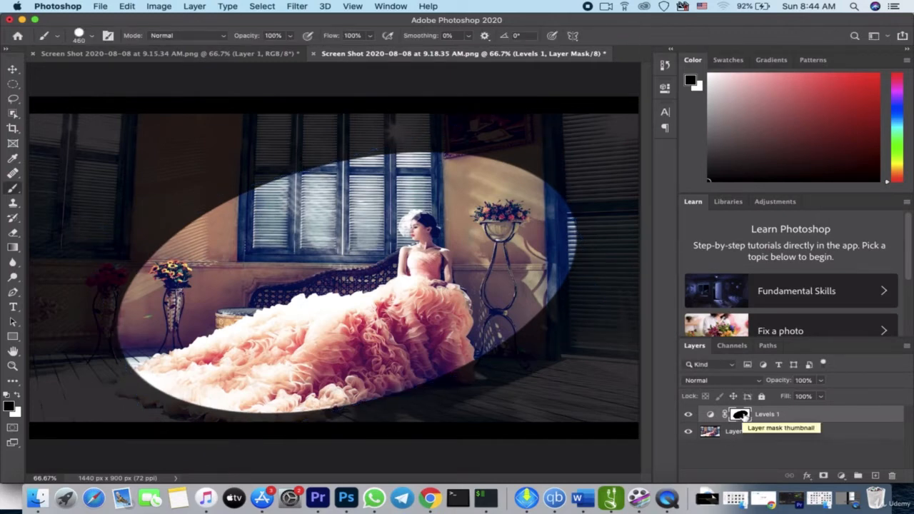
# - Feather the Levels 1 layer mask to about 178.6 px
pyautogui.doubleClick(744, 417)
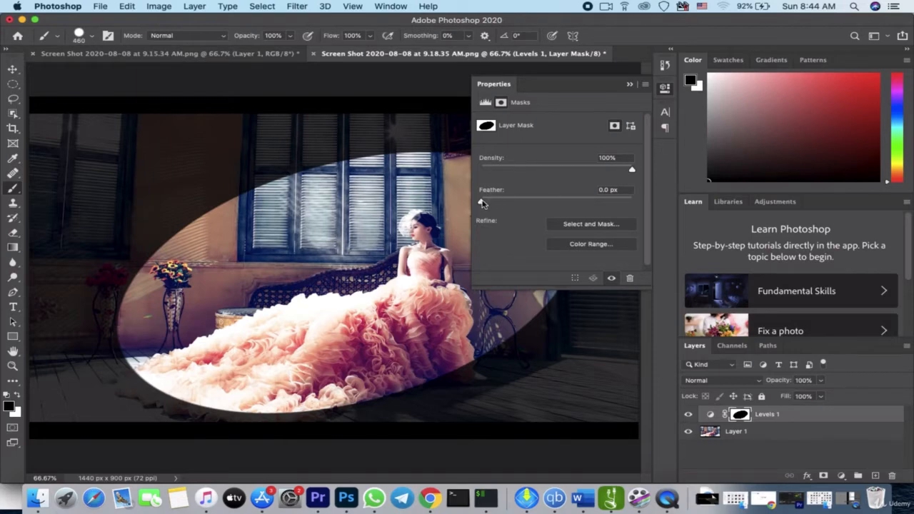
pyautogui.moveTo(482, 203); pyautogui.dragTo(612, 202)
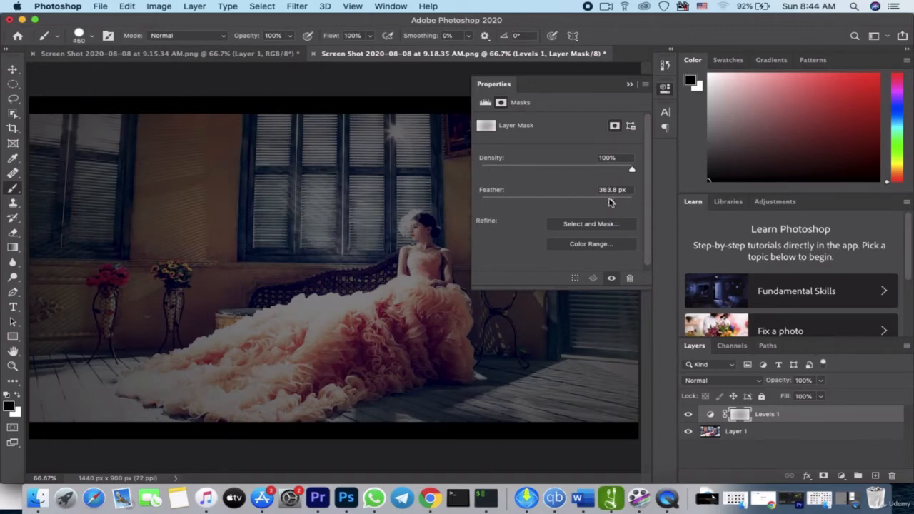
pyautogui.moveTo(611, 202); pyautogui.dragTo(600, 204)
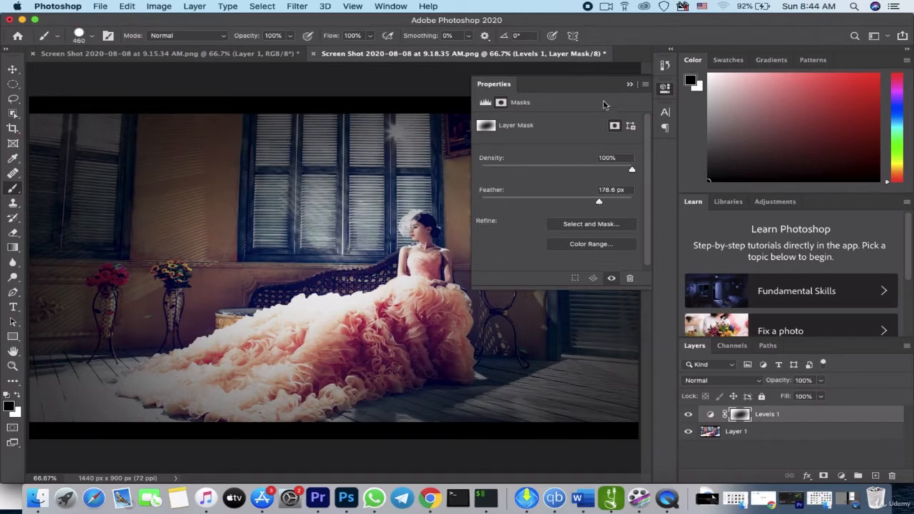
pyautogui.click(630, 85)
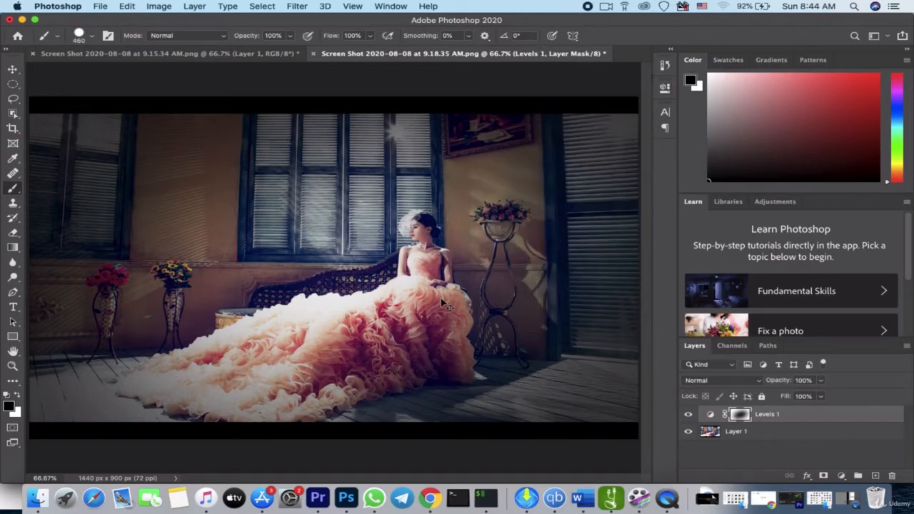
pyautogui.press('super+minus')
pyautogui.press('super+plus')
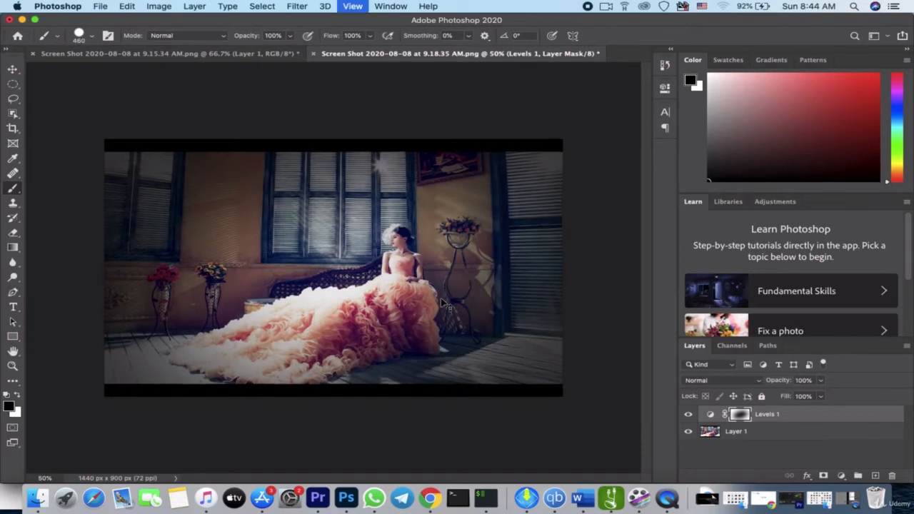
pyautogui.press('super+minus')
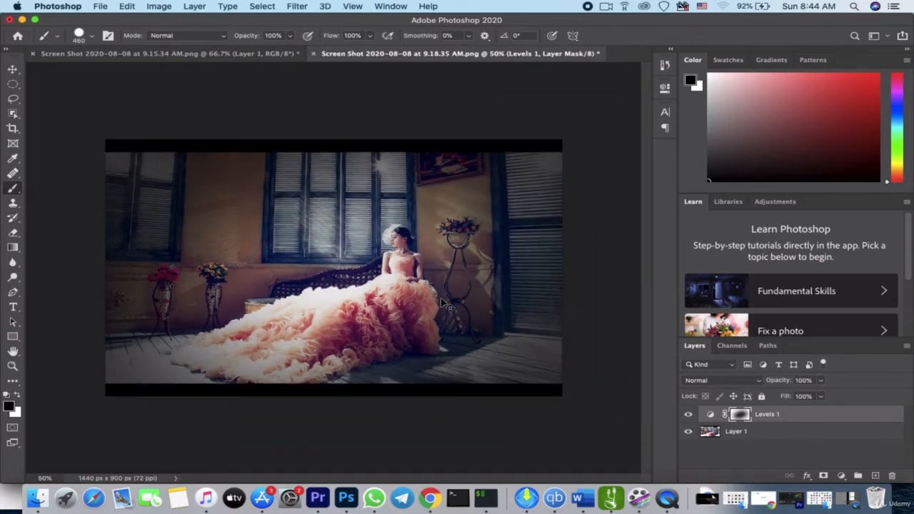
pyautogui.press('super+plus')
pyautogui.press('super+minus')
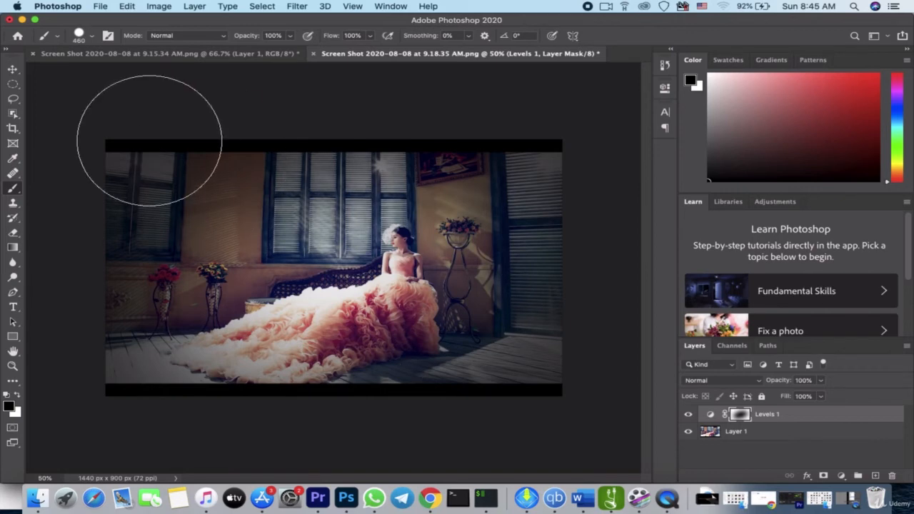
# - In the Levels 1 blending options, split the Underlying Layer highlight slider under Blend If Gray to 65 / 255
pyautogui.click(12, 70)
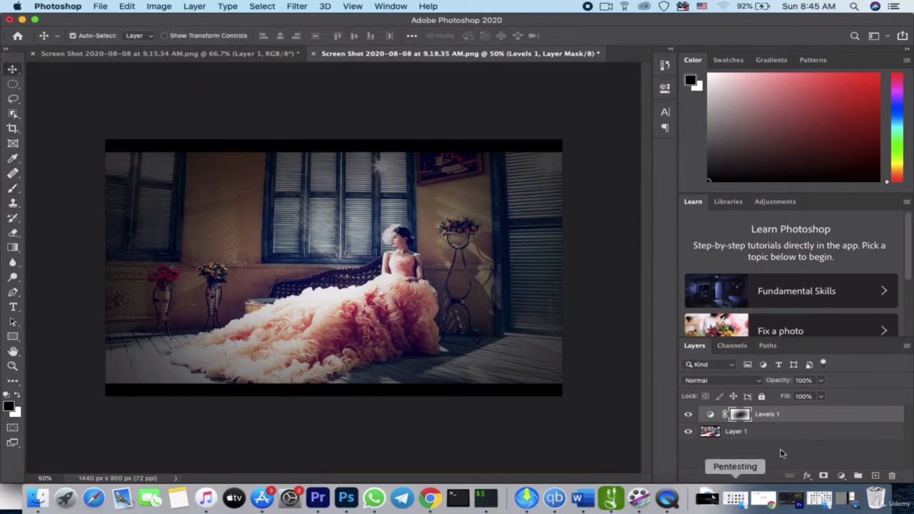
pyautogui.click(795, 415)
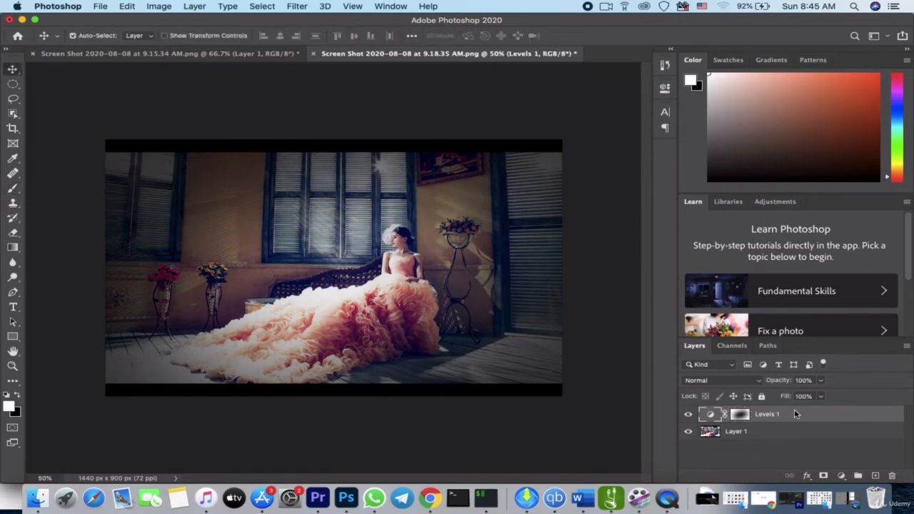
pyautogui.doubleClick(796, 414)
pyautogui.moveTo(493, 105); pyautogui.dragTo(706, 58)
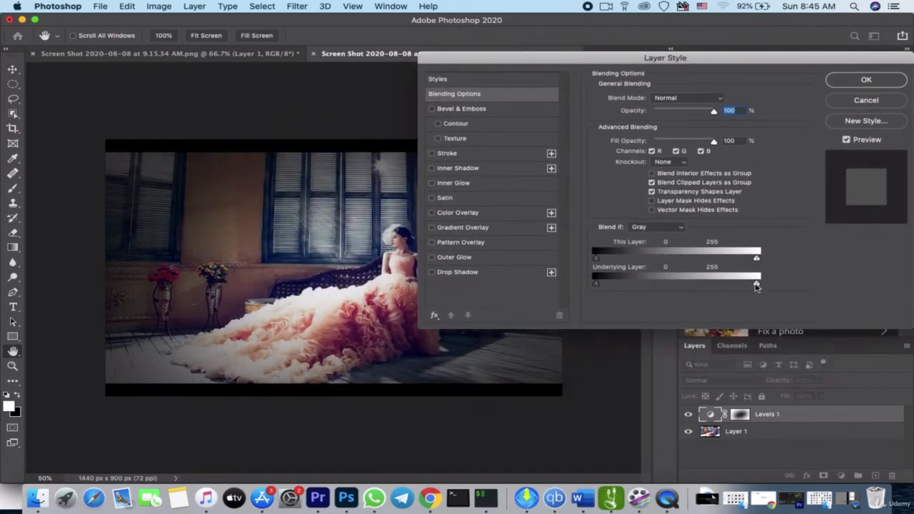
pyautogui.moveTo(756, 286); pyautogui.dragTo(675, 294)
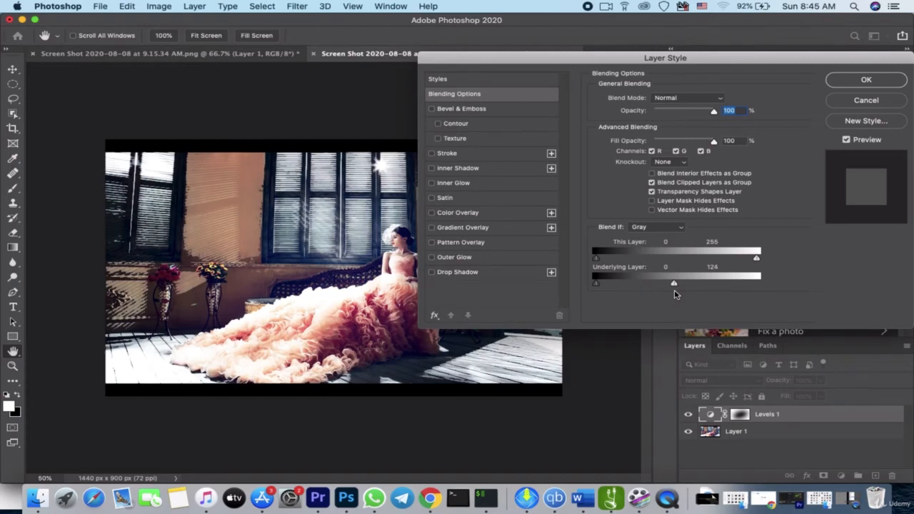
pyautogui.moveTo(675, 294); pyautogui.dragTo(777, 278)
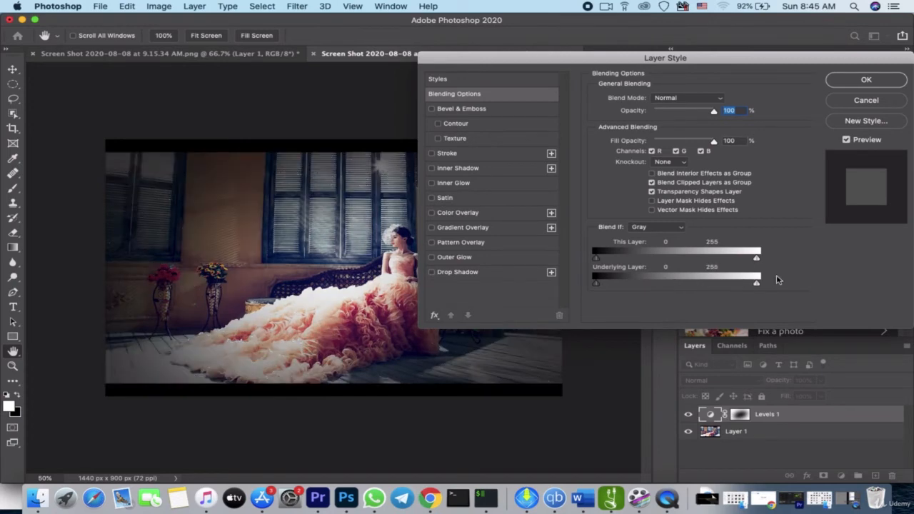
pyautogui.press('alt')
pyautogui.moveTo(756, 286); pyautogui.dragTo(636, 287)
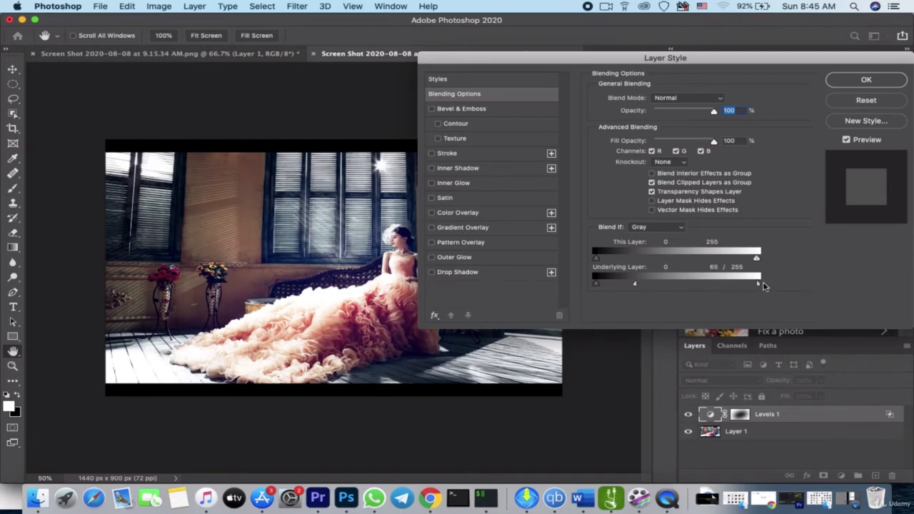
pyautogui.click(867, 80)
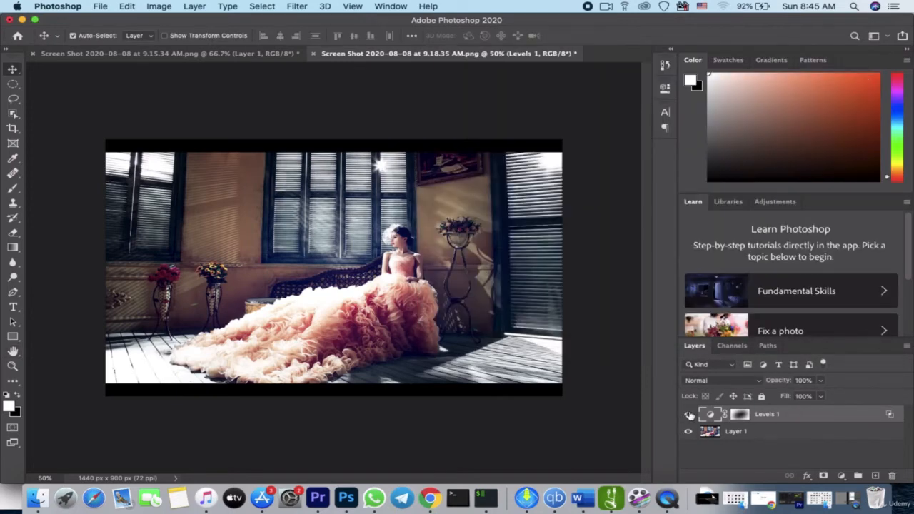
# - Toggle the visibility of the Levels 1 layer repeatedly to compare the photo with and without the lighting effect
pyautogui.click(688, 415)
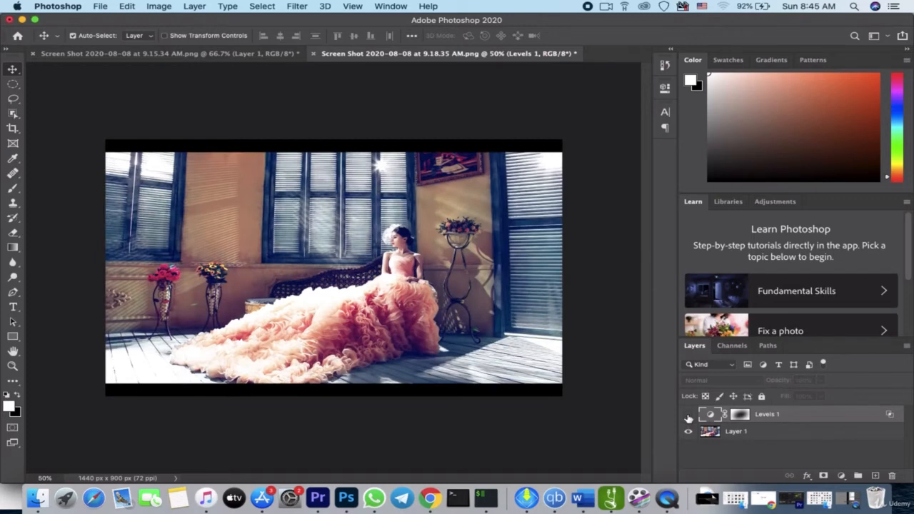
pyautogui.click(688, 416)
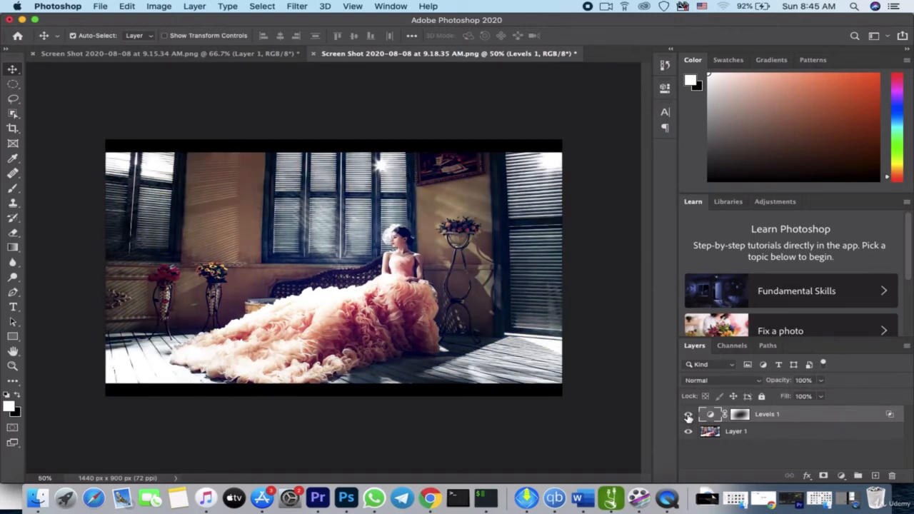
pyautogui.click(688, 415)
pyautogui.click(688, 416)
pyautogui.click(688, 416)
pyautogui.click(688, 417)
pyautogui.click(688, 415)
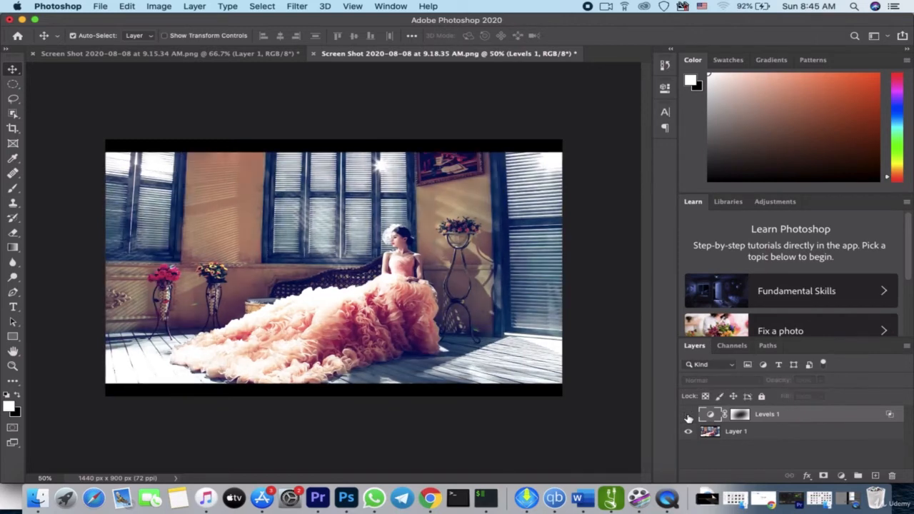
# - Slightly lower the Blue channel's output white level in the Levels 1 adjustment and compare the photo with and without the layer
pyautogui.click(688, 415)
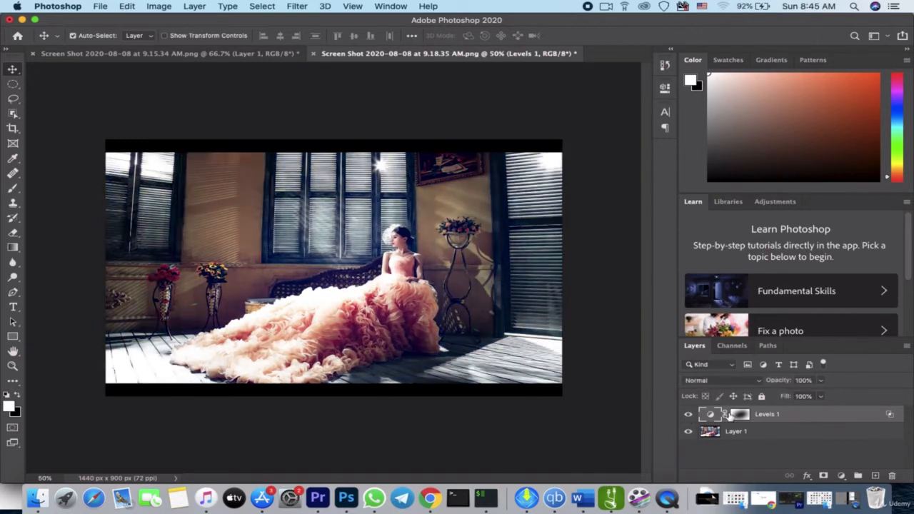
pyautogui.doubleClick(717, 419)
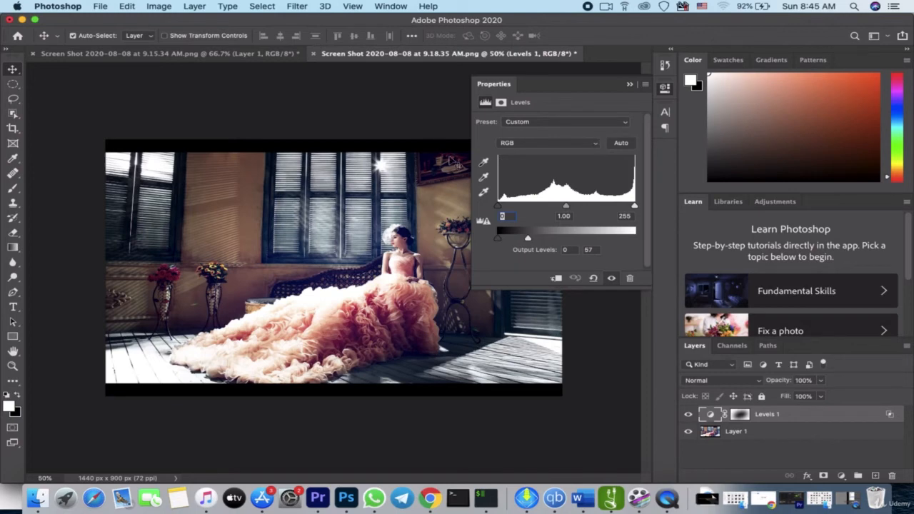
pyautogui.click(594, 145)
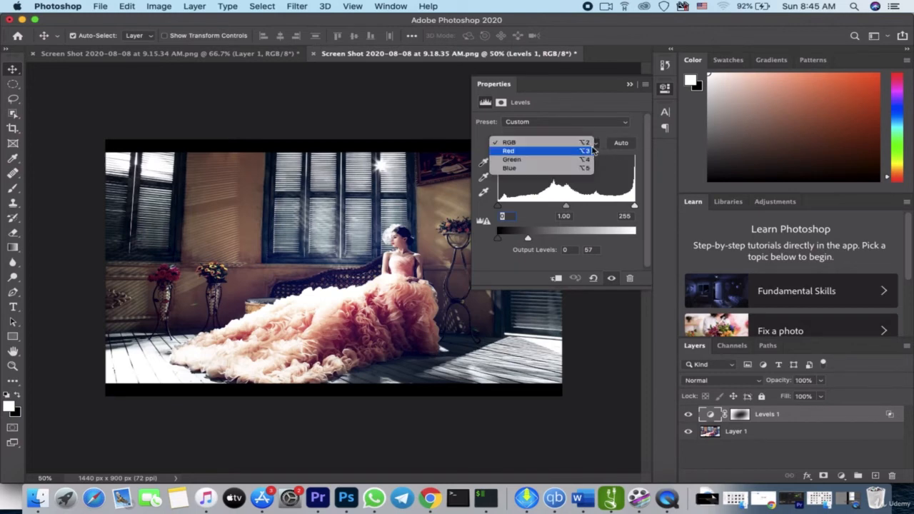
pyautogui.click(546, 171)
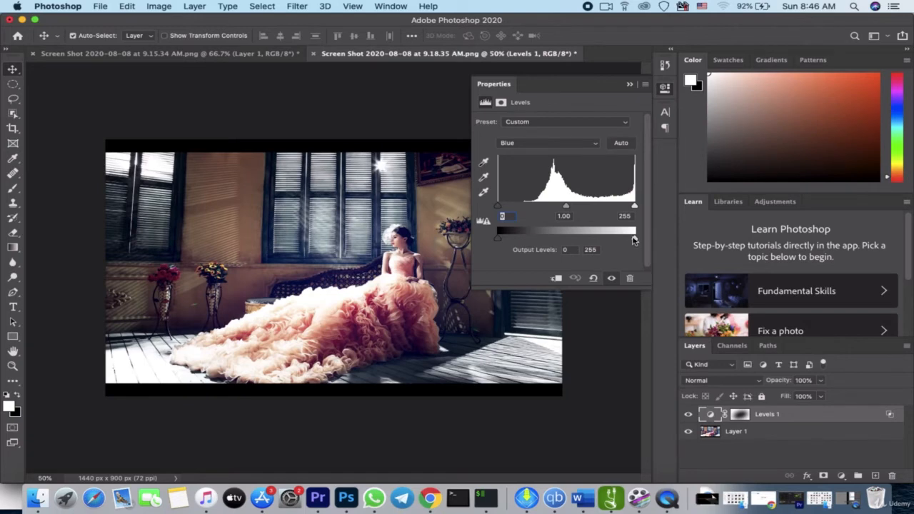
pyautogui.moveTo(633, 239); pyautogui.dragTo(613, 237)
pyautogui.click(629, 84)
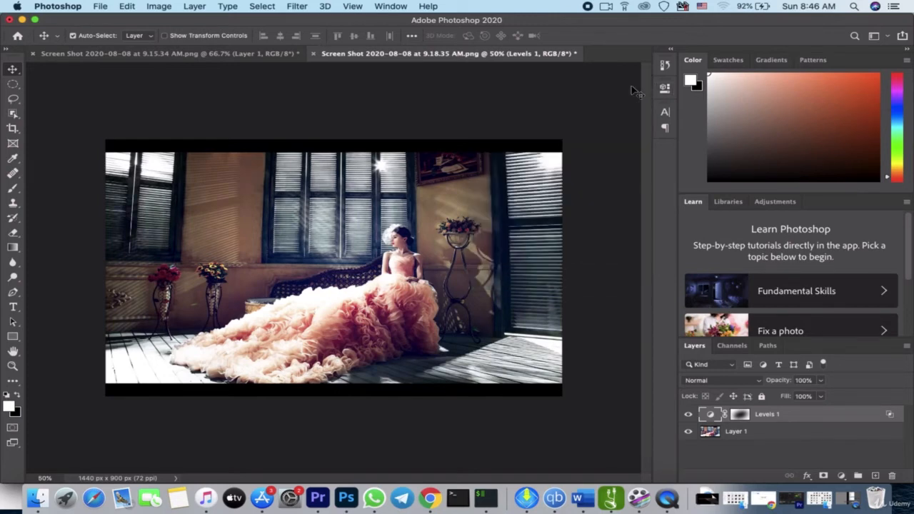
pyautogui.click(688, 414)
pyautogui.click(688, 415)
# - In the portrait document Screen Shot 2020-08-08 at 9.15.34 AM.png, add a Levels adjustment layer with its output white level set to 71
pyautogui.click(208, 54)
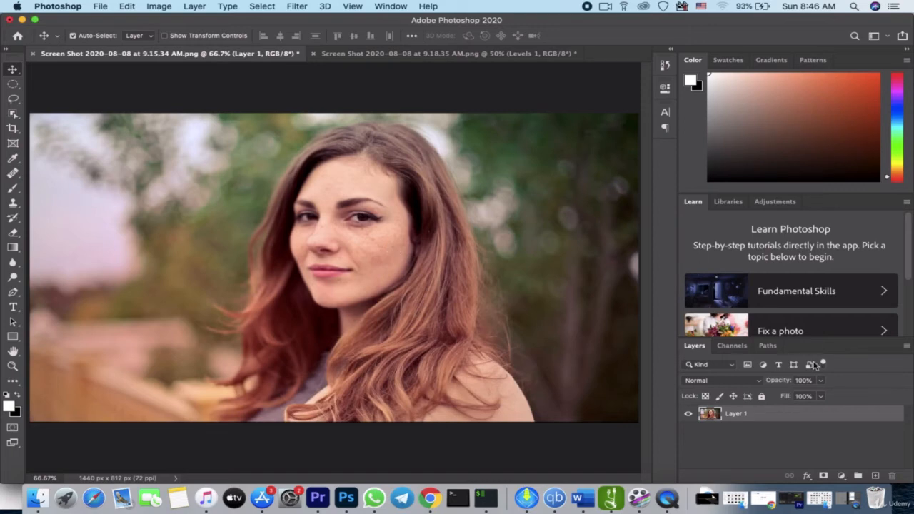
pyautogui.click(845, 476)
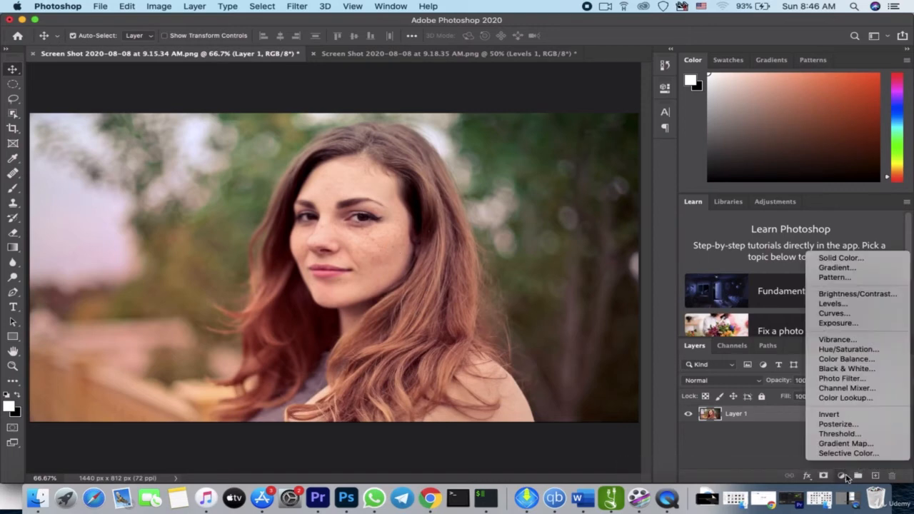
pyautogui.click(844, 305)
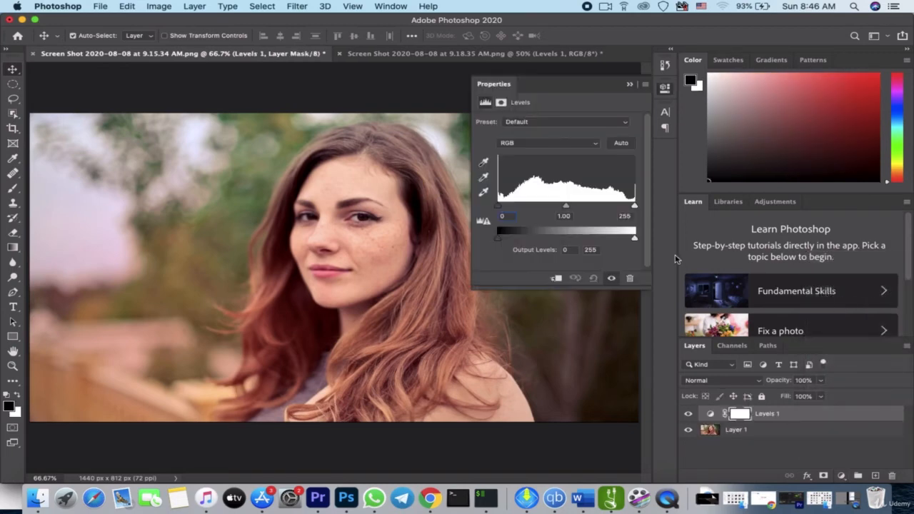
pyautogui.moveTo(632, 239); pyautogui.dragTo(536, 241)
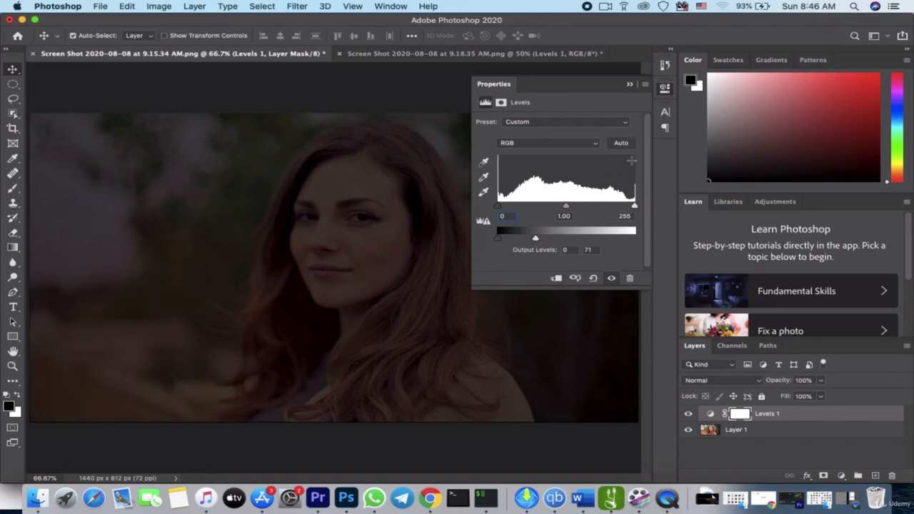
pyautogui.click(630, 84)
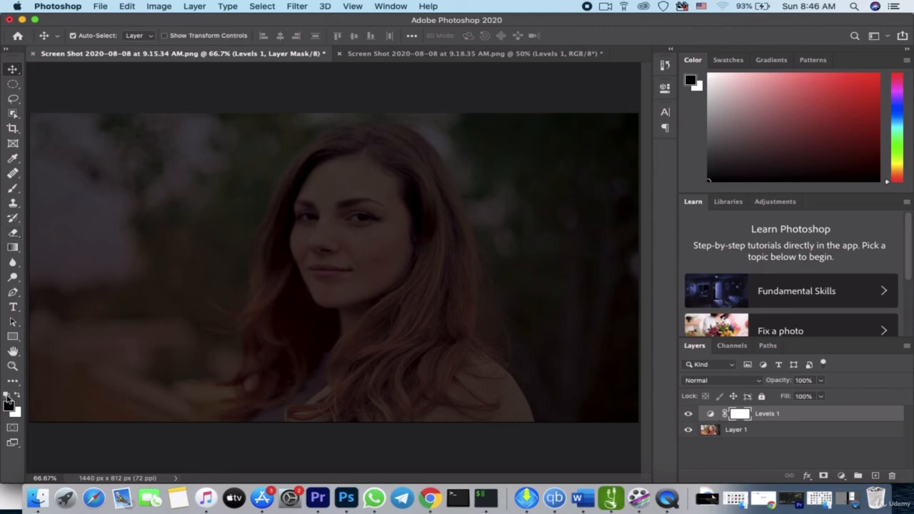
# - Paint one 460 px black brush dab over the face on the Levels mask and scale it to about 188% wide and 166% high
pyautogui.click(12, 188)
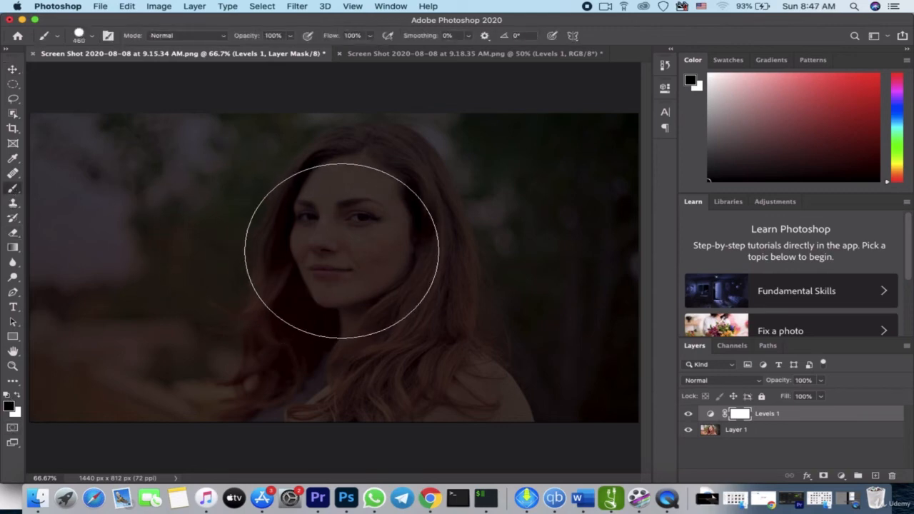
pyautogui.click(335, 254)
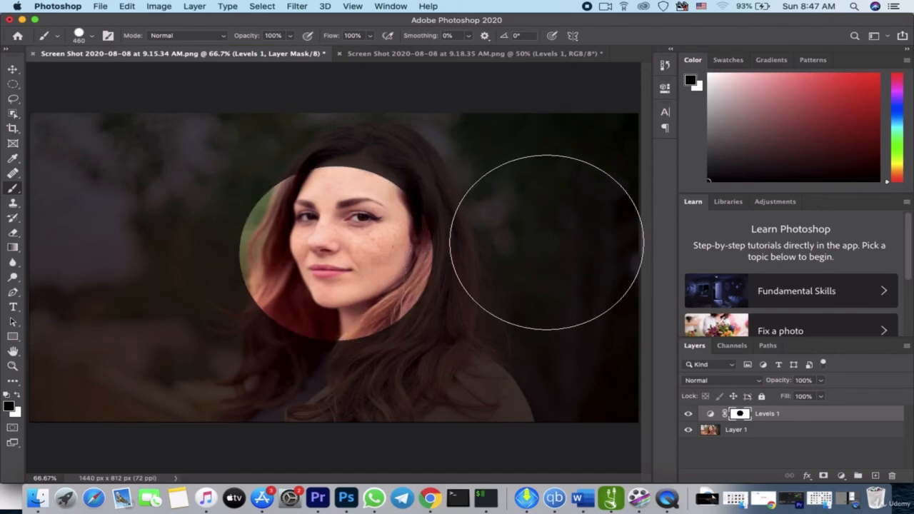
pyautogui.press('super+t')
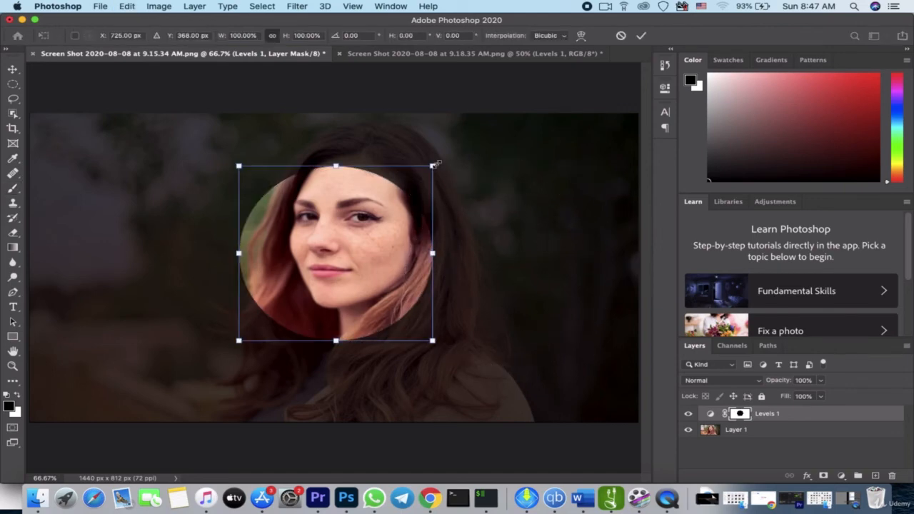
pyautogui.moveTo(437, 163); pyautogui.dragTo(547, 113)
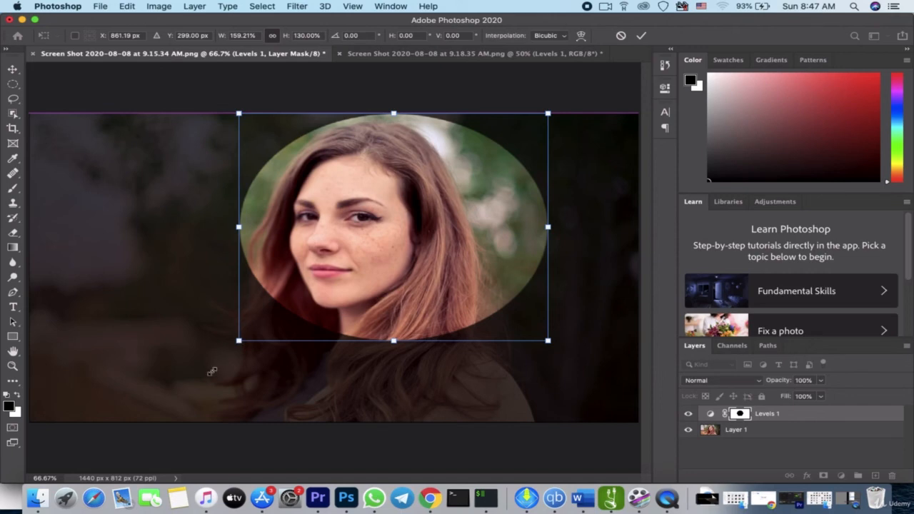
pyautogui.moveTo(212, 371); pyautogui.dragTo(182, 403)
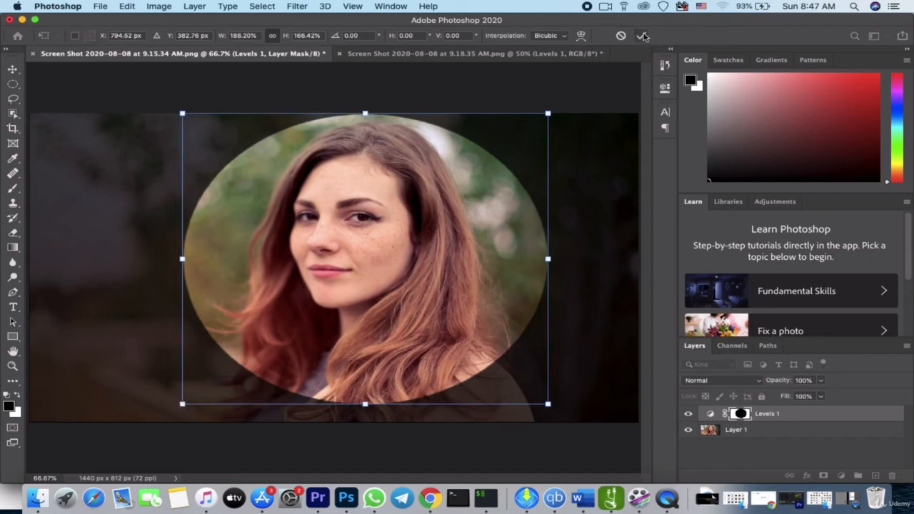
pyautogui.click(642, 35)
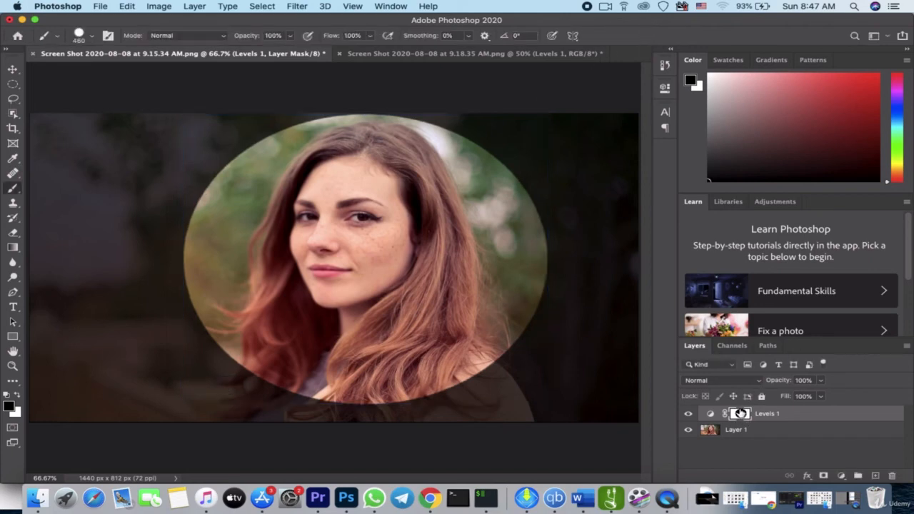
# - Feather the portrait's Levels 1 layer mask to about 192.6 px
pyautogui.doubleClick(740, 415)
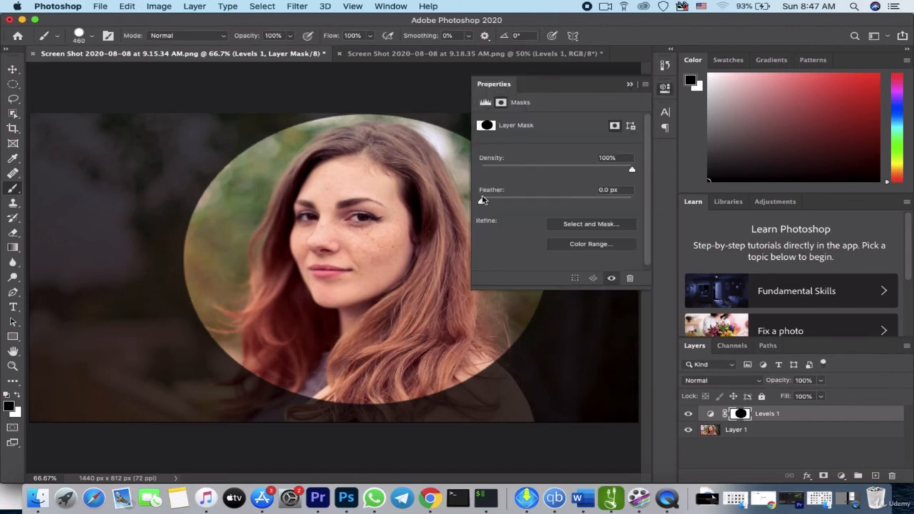
pyautogui.moveTo(483, 202); pyautogui.dragTo(604, 202)
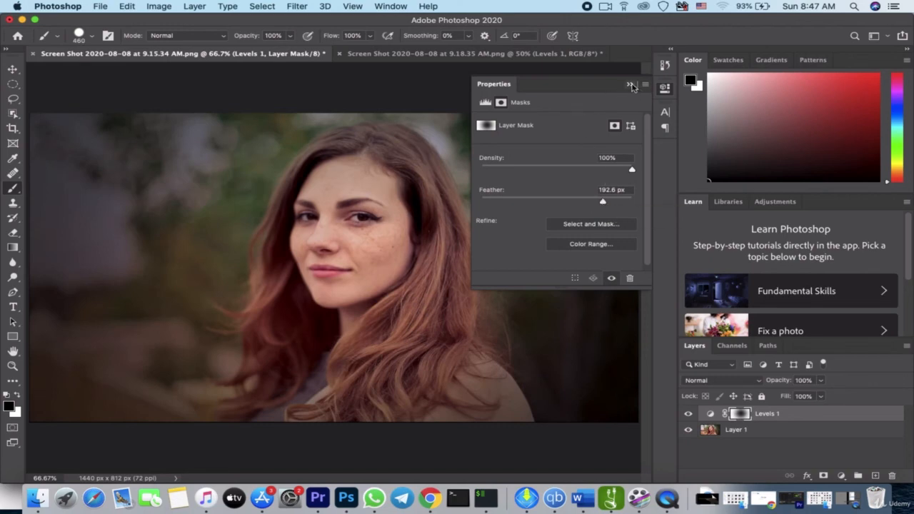
pyautogui.click(630, 85)
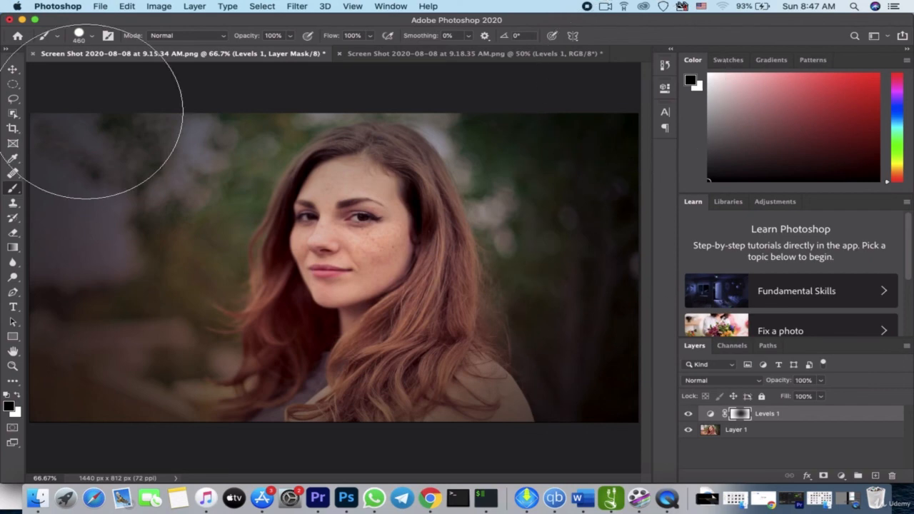
# - Switch to the Move tool and toggle the Levels 1 layer's visibility to compare the portrait with and without the darkening
pyautogui.click(12, 69)
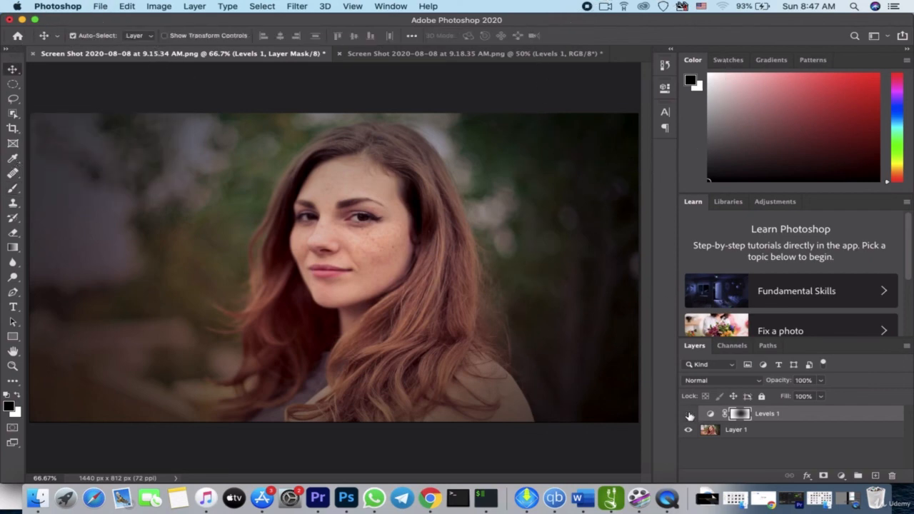
pyautogui.click(688, 414)
pyautogui.click(689, 414)
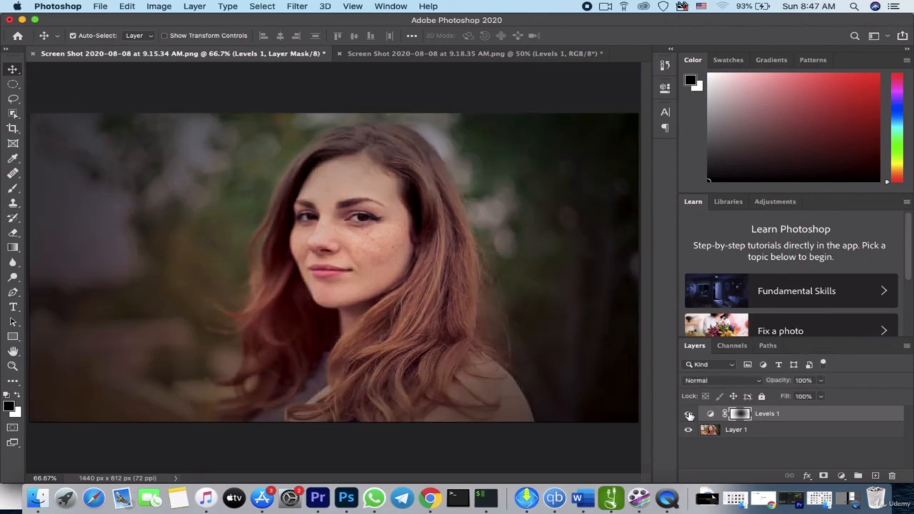